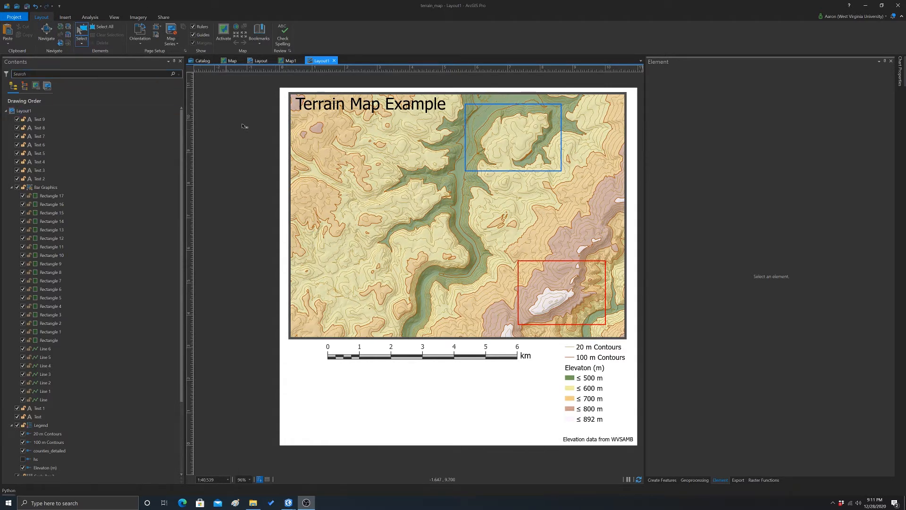
Insert the third style in the North Arrows gallery below the map's lower-left corner, about 0.54 in wide and 1.10 in high.
left_click(66, 17)
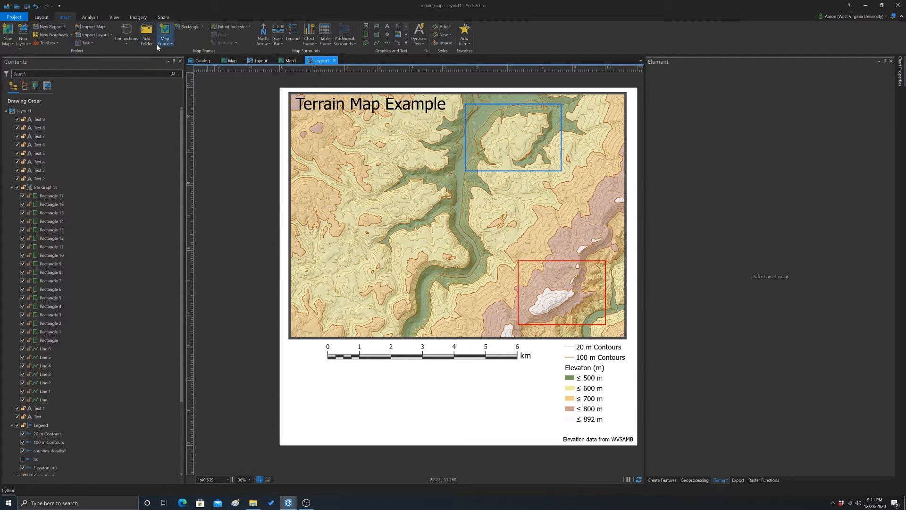
left_click(263, 41)
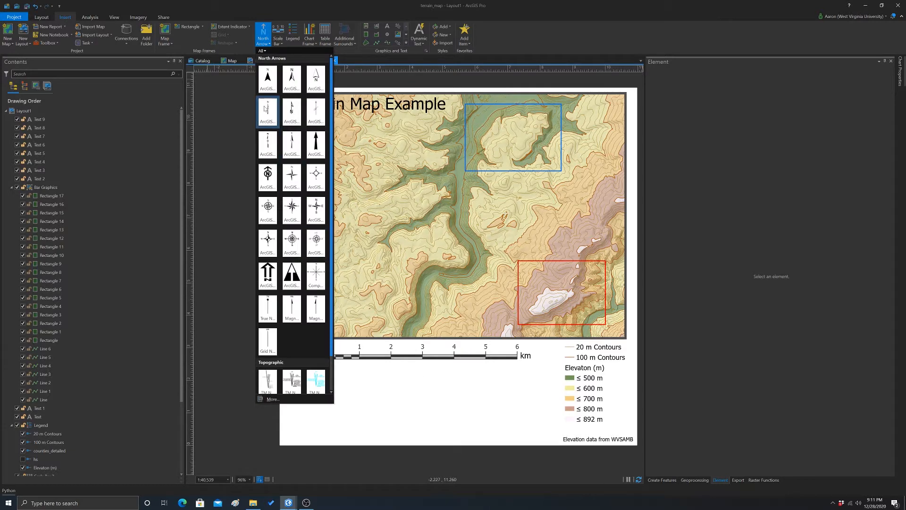
scroll(293, 317, "down", 1)
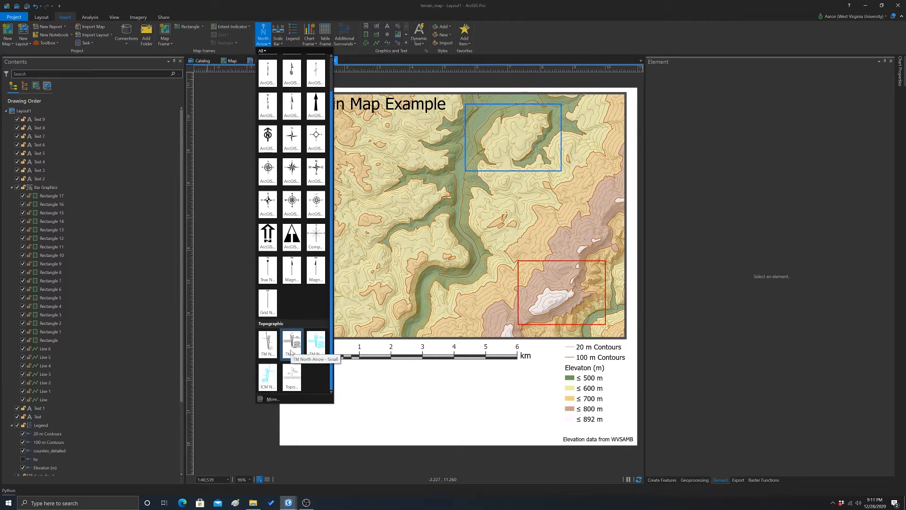
scroll(302, 280, "up", 1)
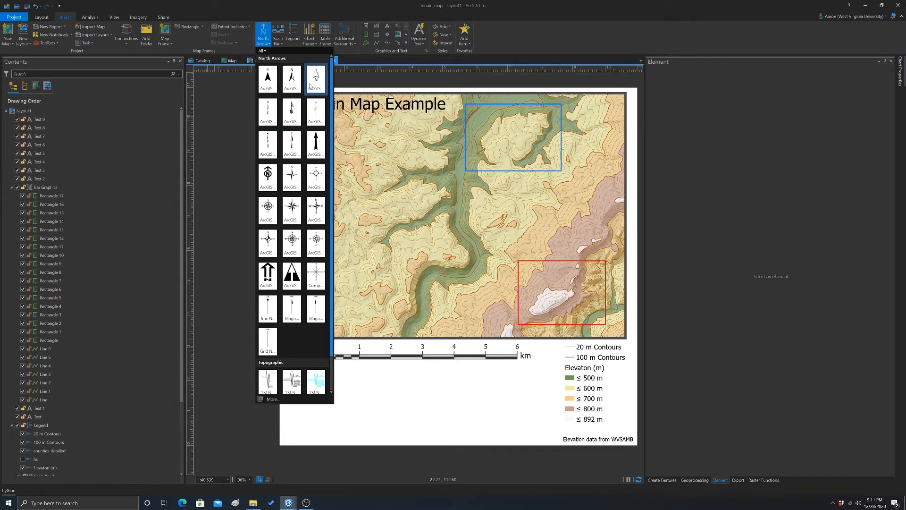
left_click(314, 83)
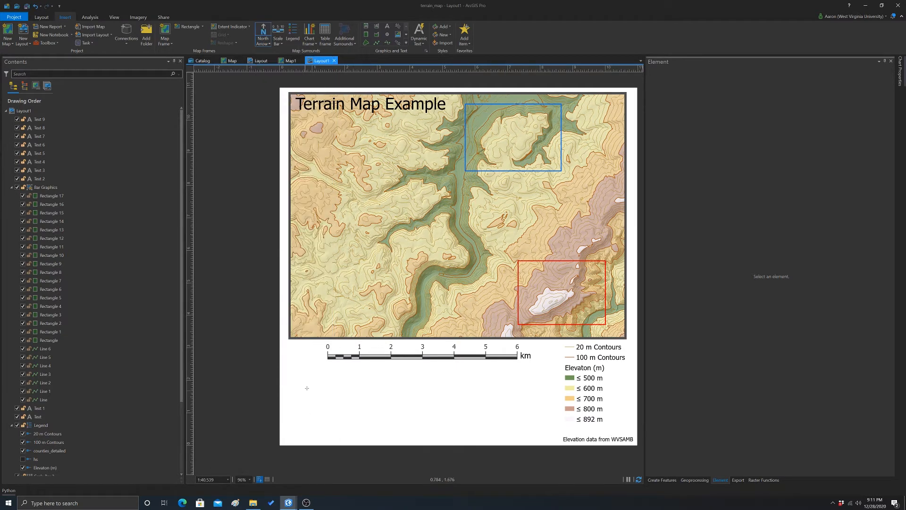
mouse_move(307, 387)
left_mouse_down()
mouse_move(334, 423)
mouse_move(305, 387)
mouse_move(310, 399)
left_mouse_up()
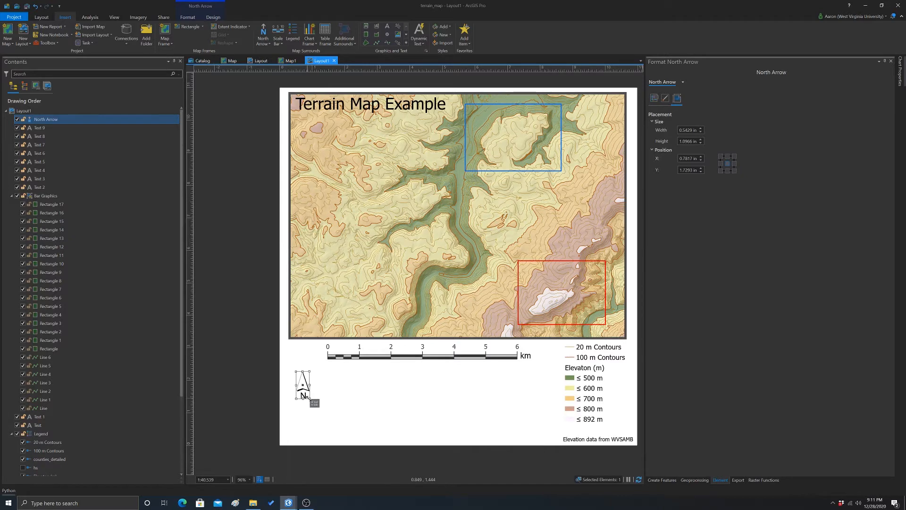
left_click(263, 383)
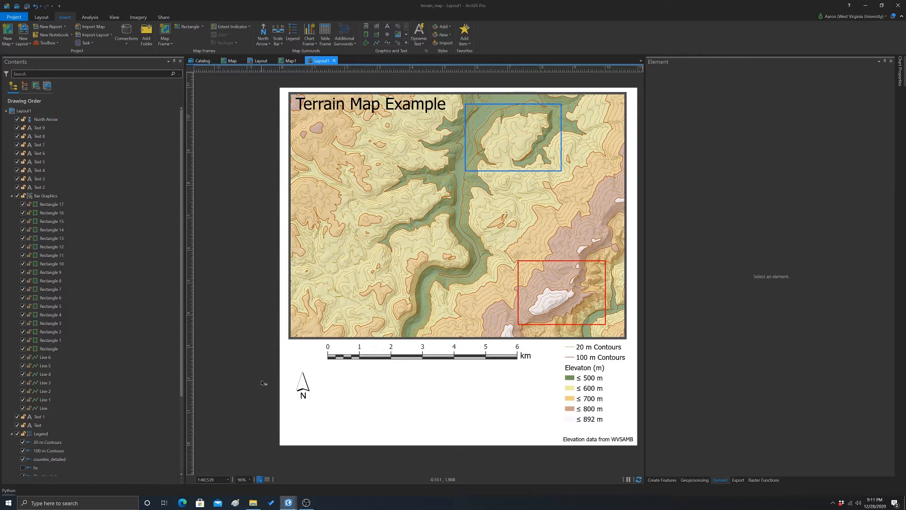
Move the north arrow up beside the scale bar and shrink it to about 0.41 in by 0.84 in.
left_click(300, 384)
left_click_drag(302, 391, 300, 364)
left_click(348, 388)
left_click(301, 367)
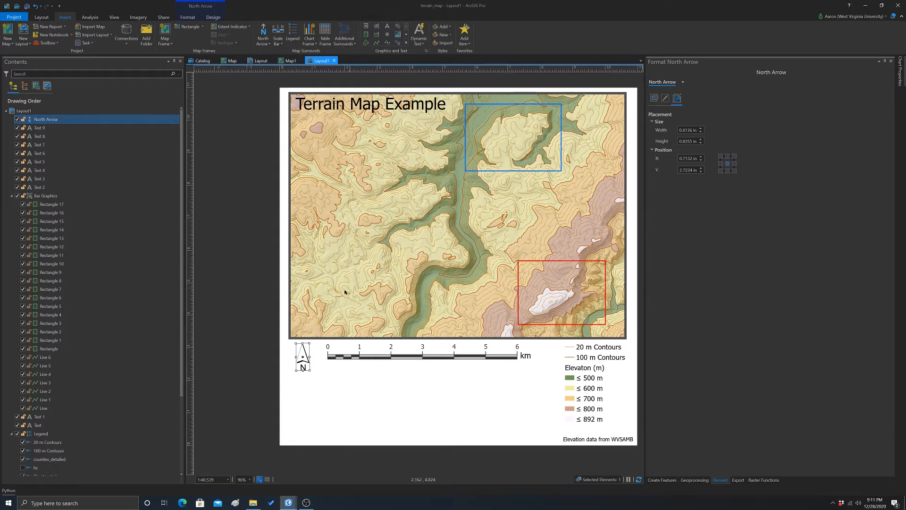
left_click(283, 371)
left_click(302, 364)
Activate the main terrain map frame and turn on the on-screen Navigator for it.
left_click(419, 176)
right_click(419, 176)
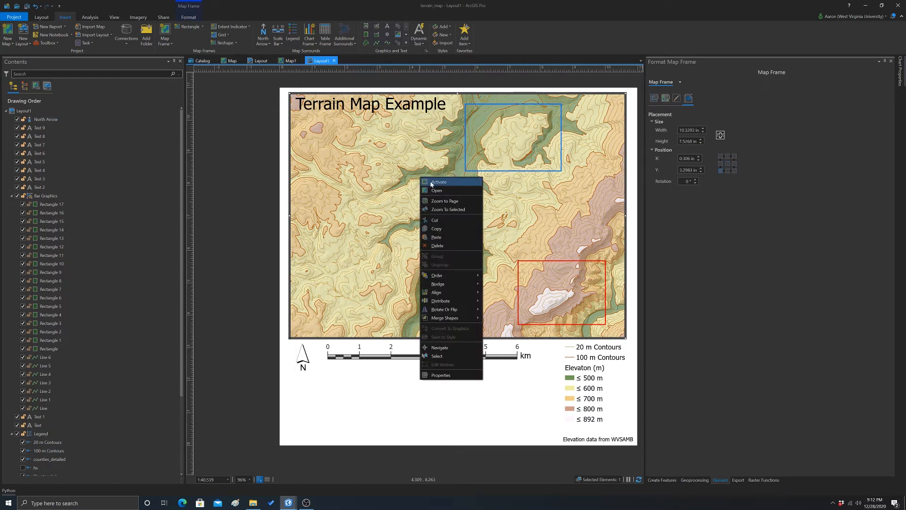
left_click(431, 183)
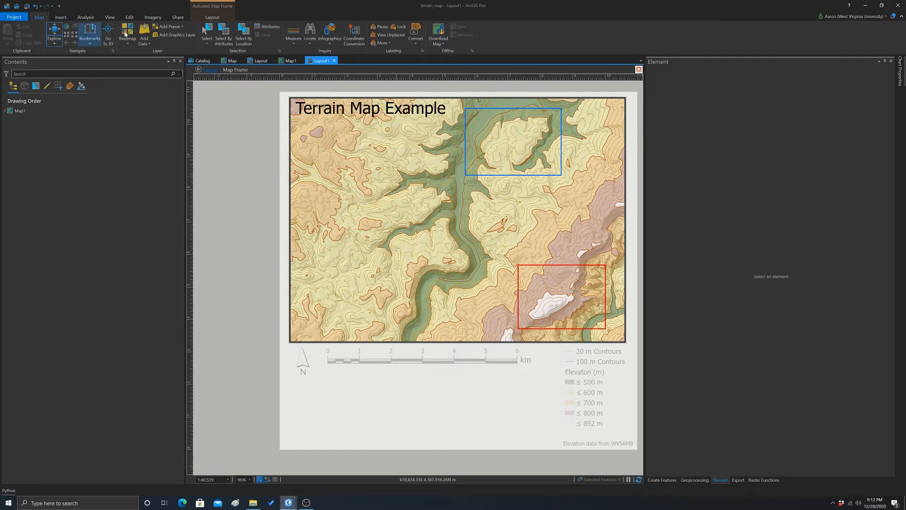
left_click(211, 18)
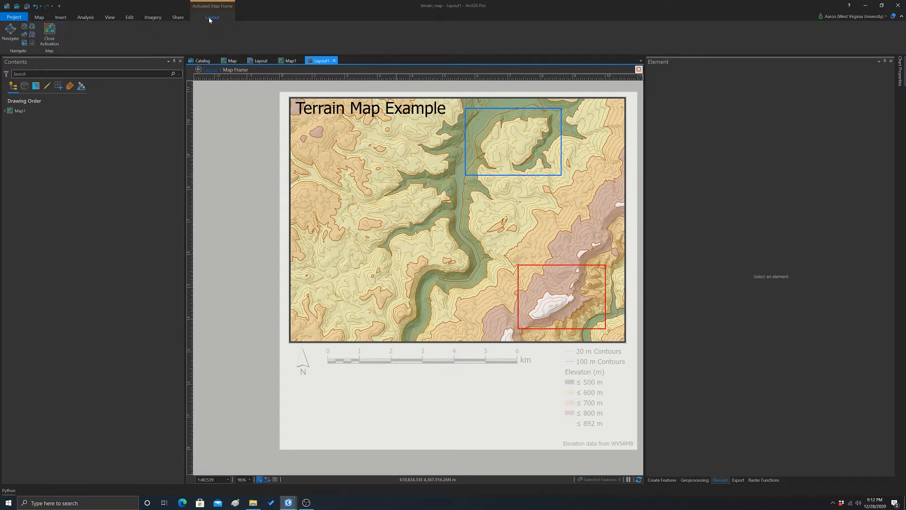
left_click(40, 18)
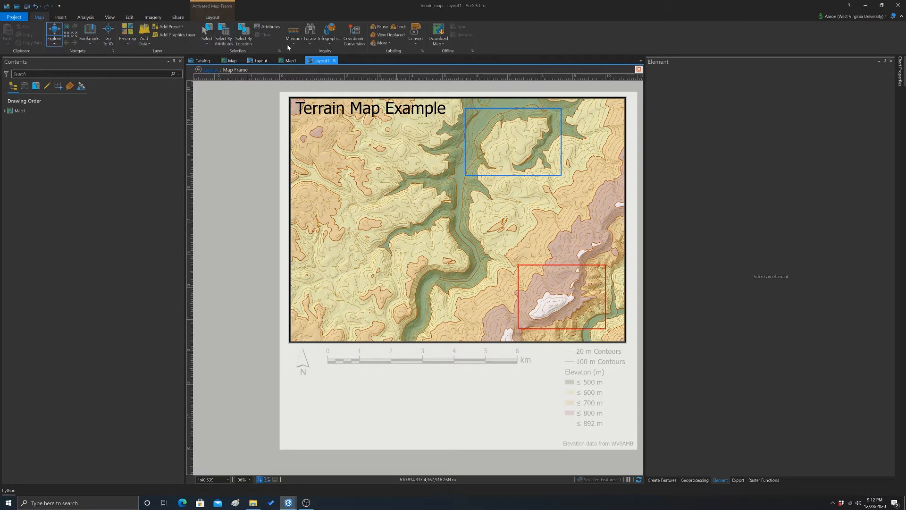
left_click(60, 18)
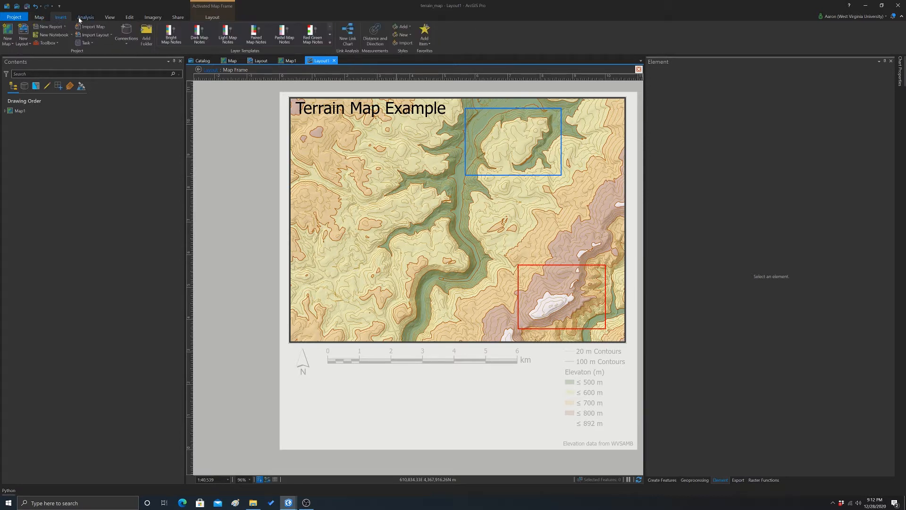
left_click(110, 18)
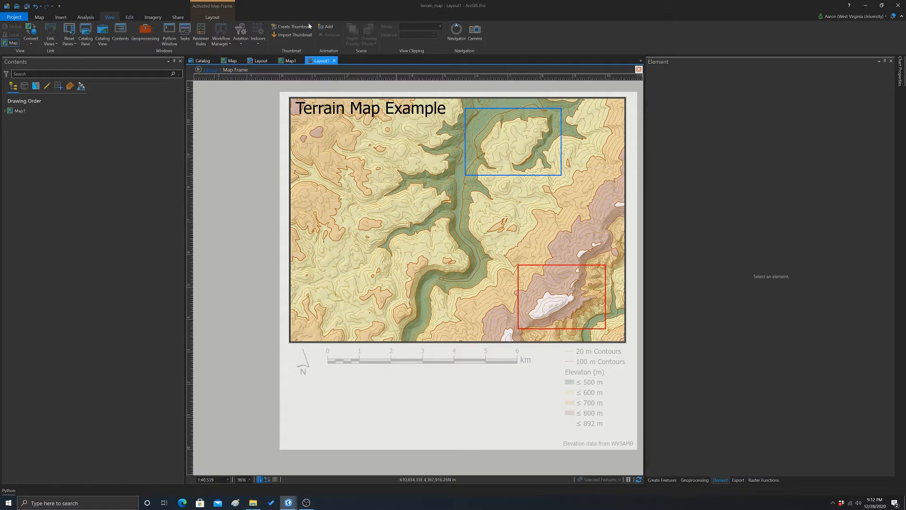
left_click(456, 33)
Rotate the map with the Navigator so north points toward the upper right, zoom in to 1:24,272 and close the frame's activation.
left_click_drag(215, 447, 214, 449)
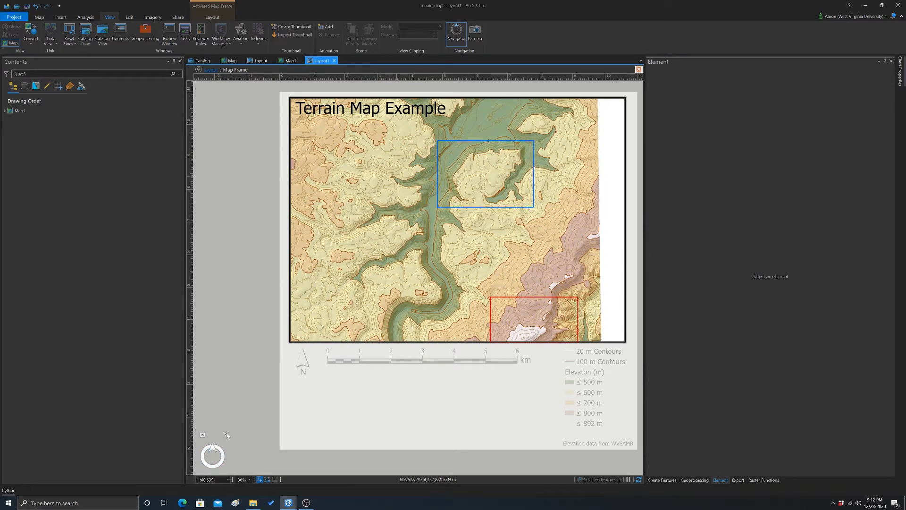
left_click(203, 427)
left_click_drag(246, 395, 269, 402)
scroll(414, 232, "up", 3)
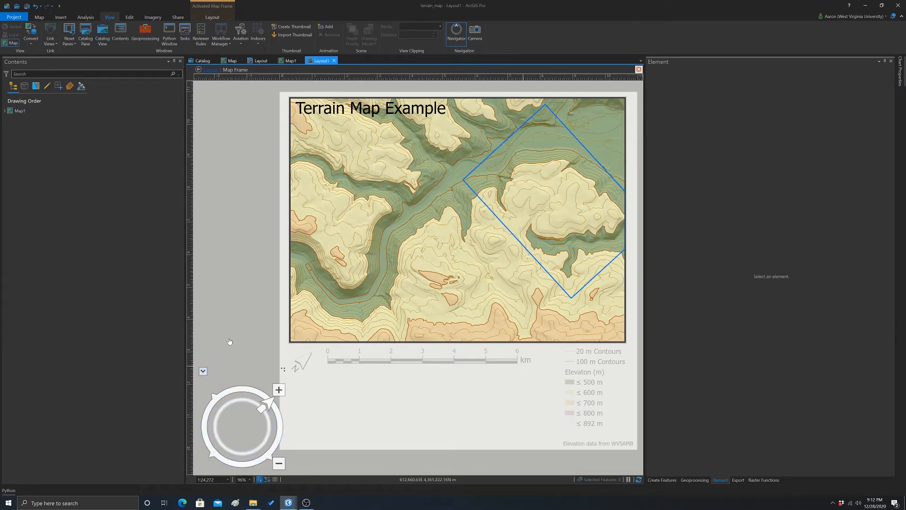
left_click(203, 371)
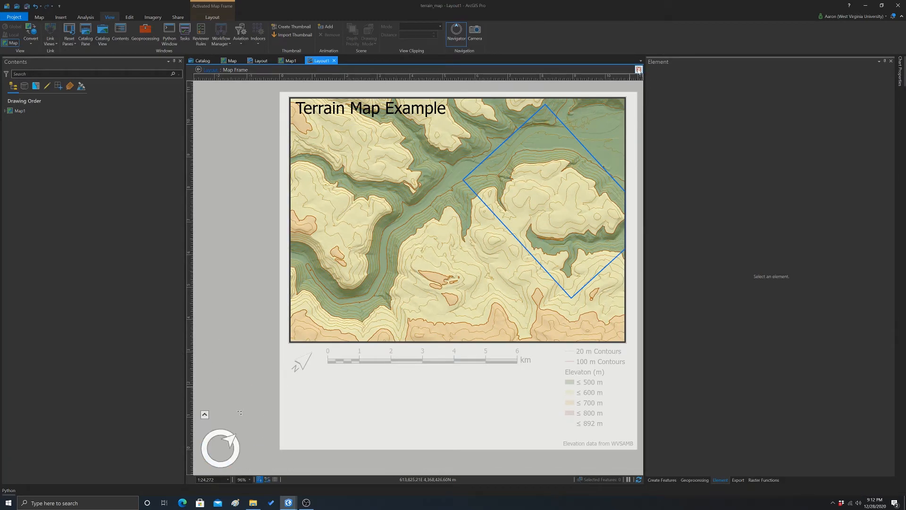
left_click(638, 70)
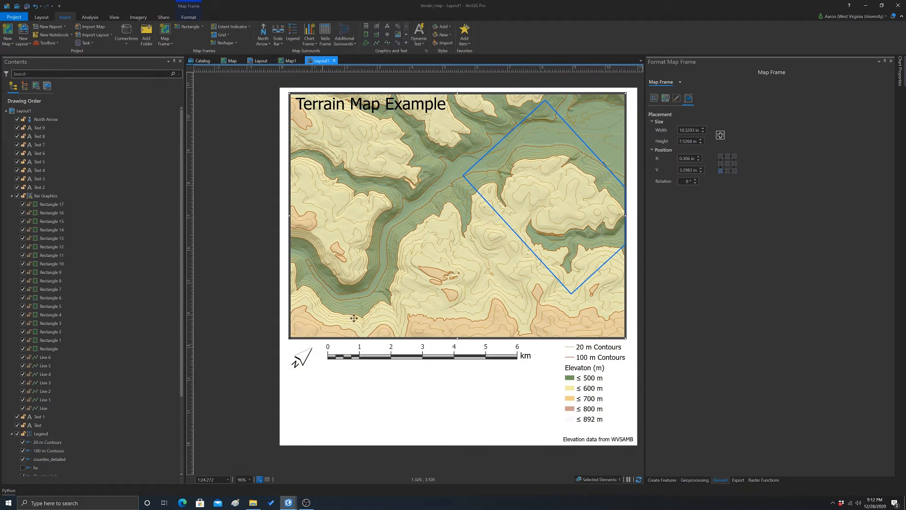
Convert the north arrow beside the scale bar to graphics.
left_click(307, 360)
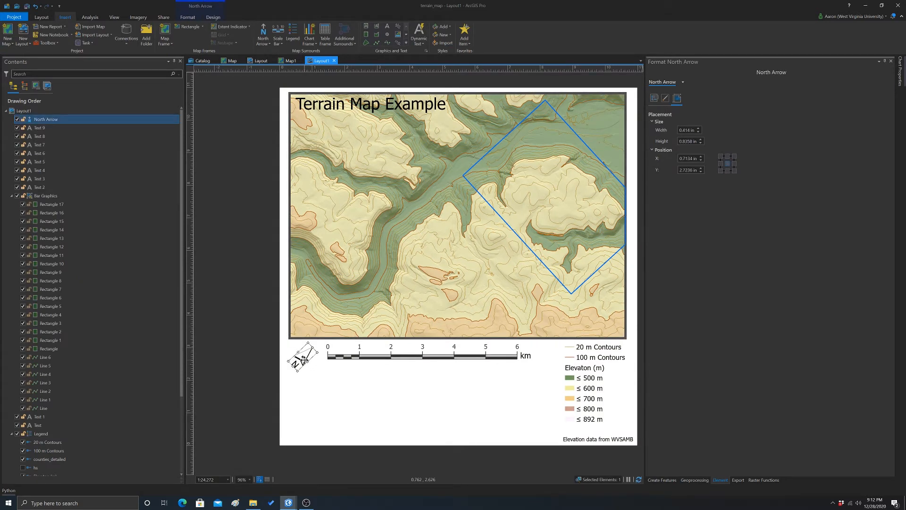
right_click(304, 360)
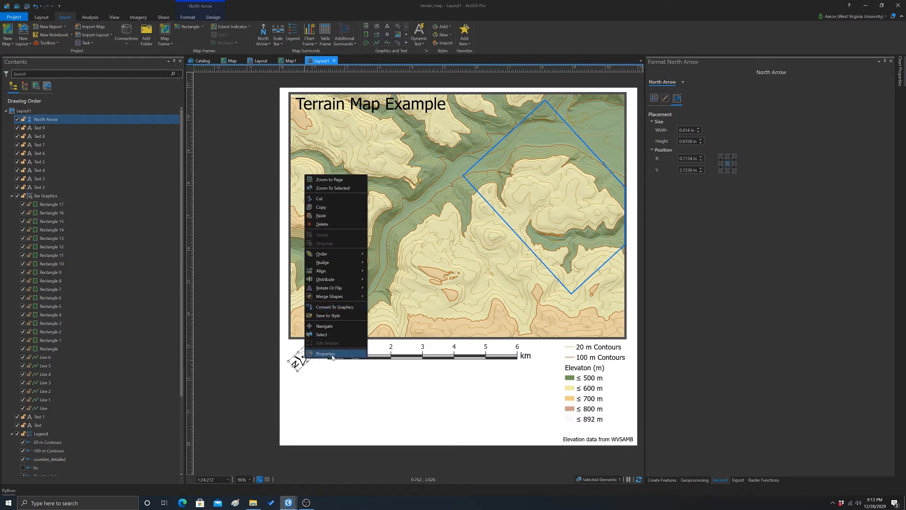
left_click(329, 308)
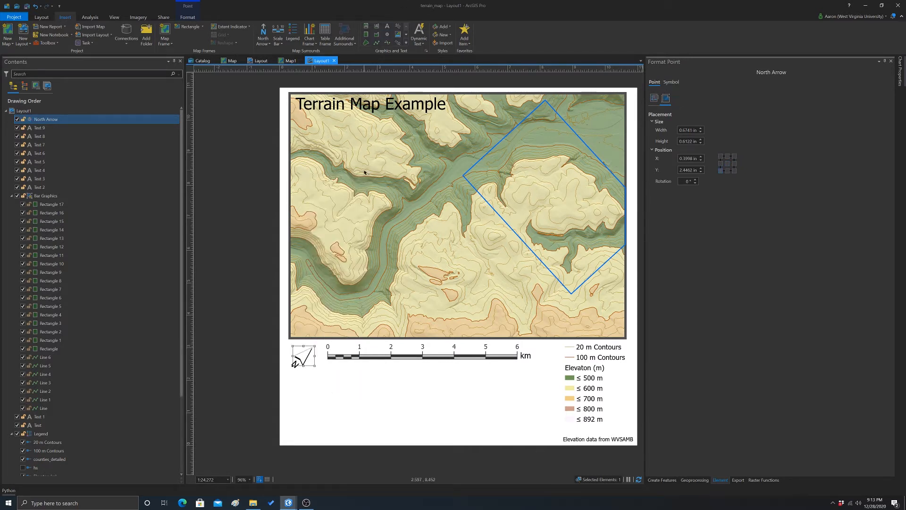
Reactivate the terrain map frame, reset its rotation to north with the Navigator, and close the activation.
left_click(429, 138)
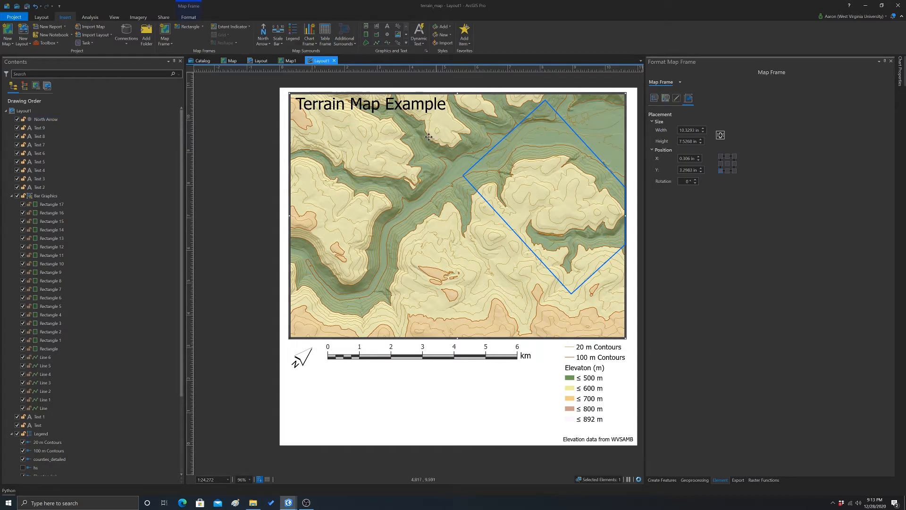
right_click(429, 138)
left_click(443, 142)
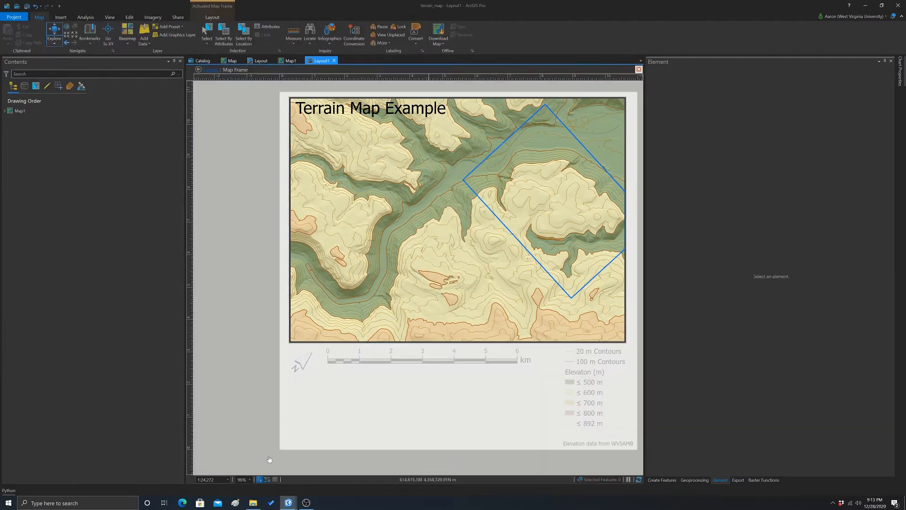
left_click(210, 17)
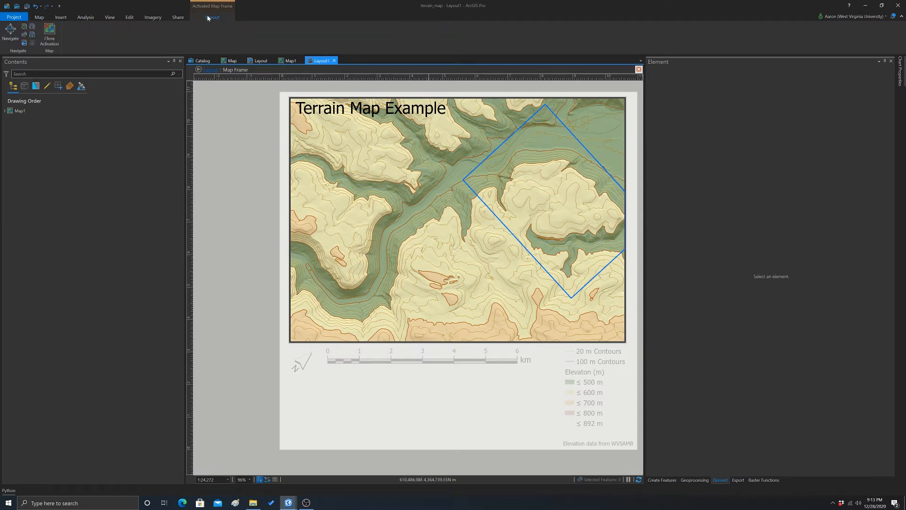
left_click(61, 18)
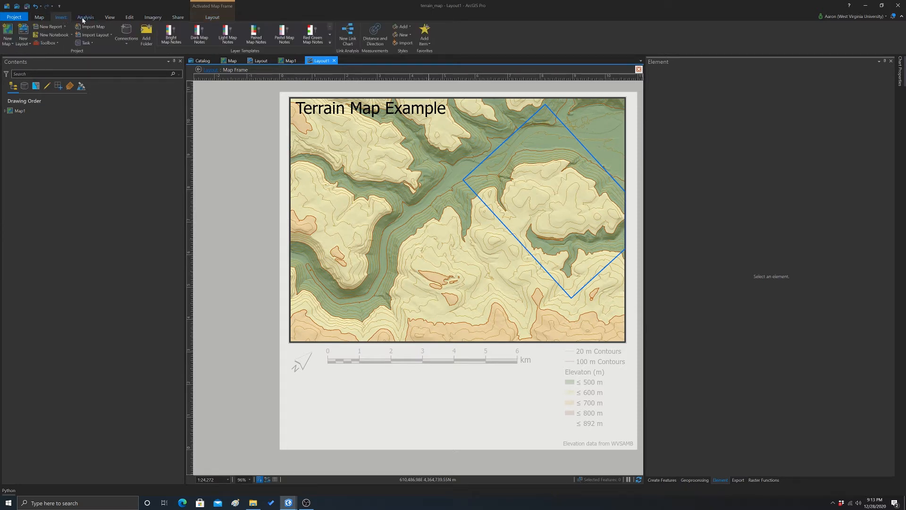
left_click(111, 19)
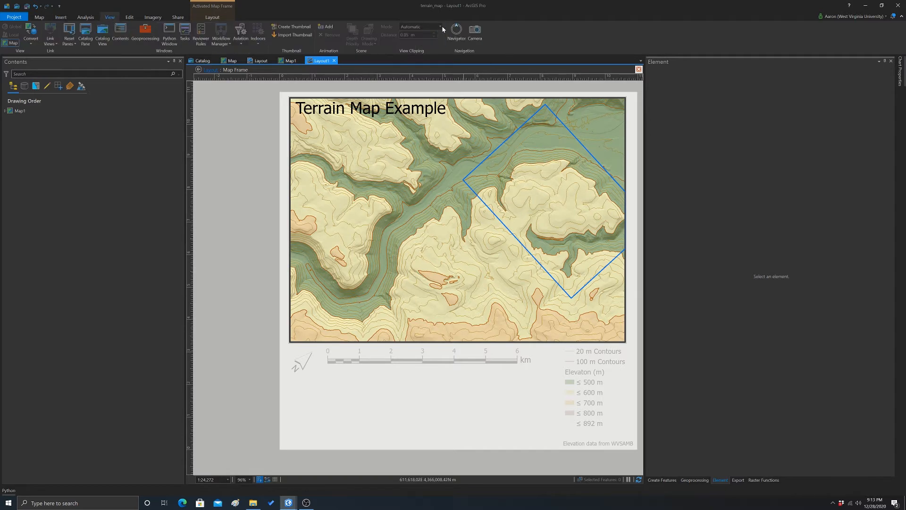
left_click(456, 32)
mouse_move(260, 410)
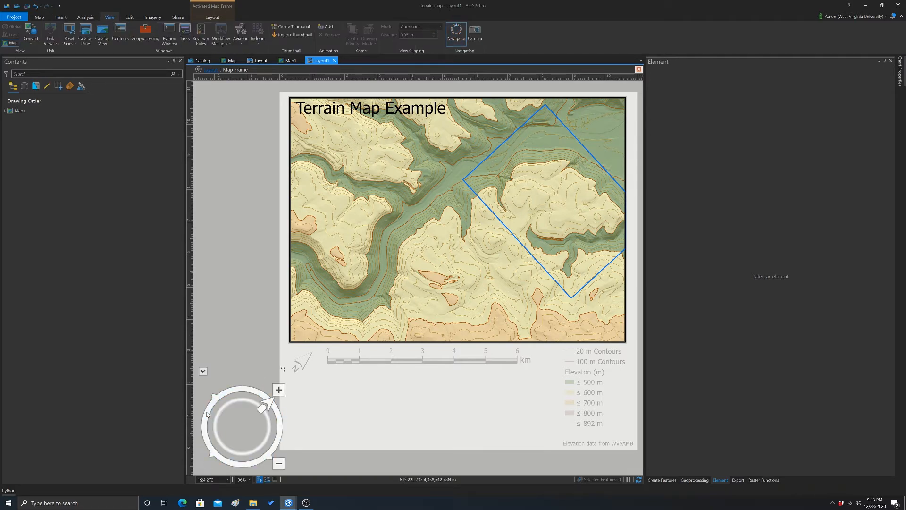
left_click(263, 410)
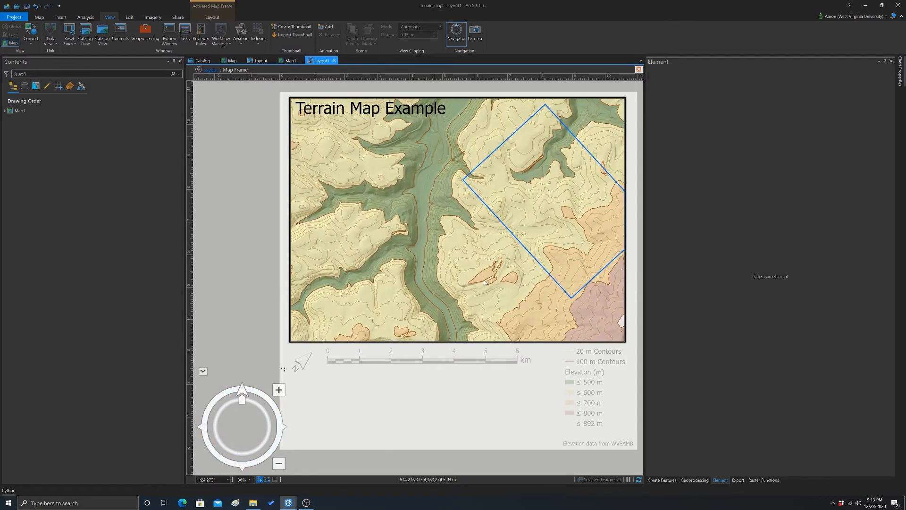
left_click(638, 69)
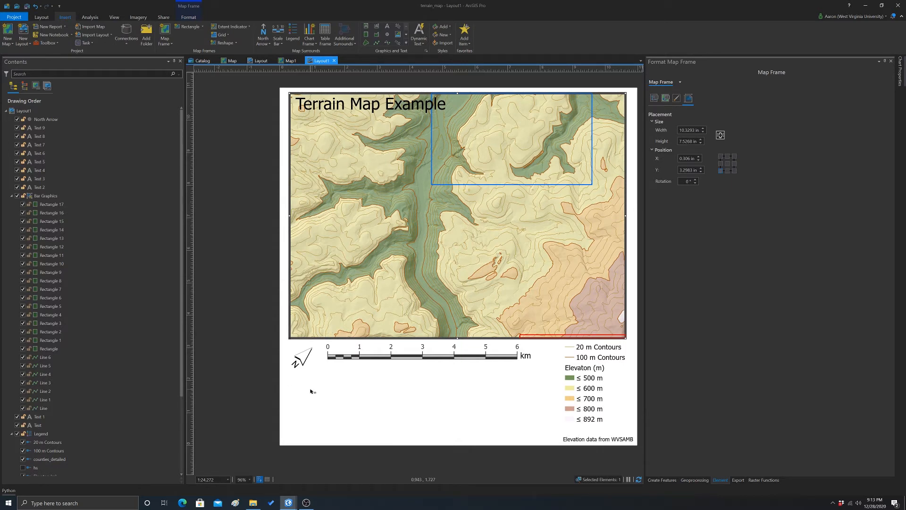
Delete the converted north arrow graphic beside the scale bar.
left_click(359, 358)
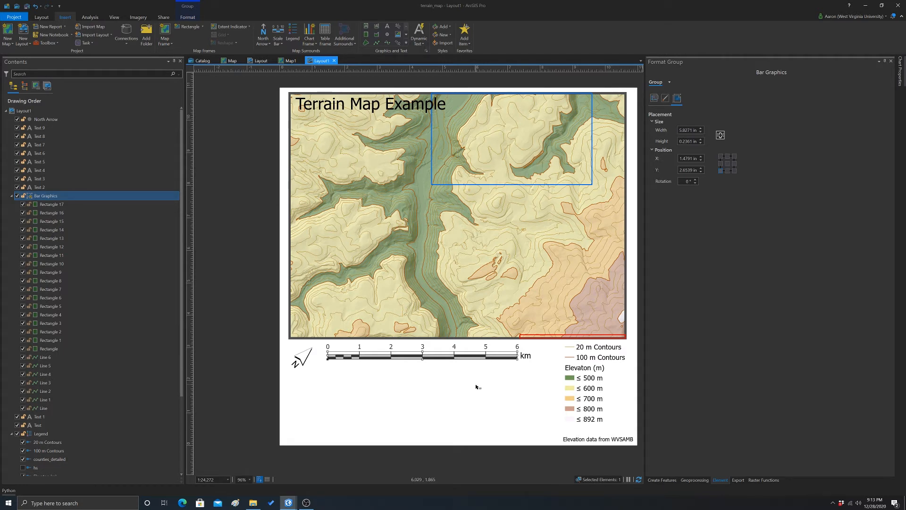
left_click(302, 359)
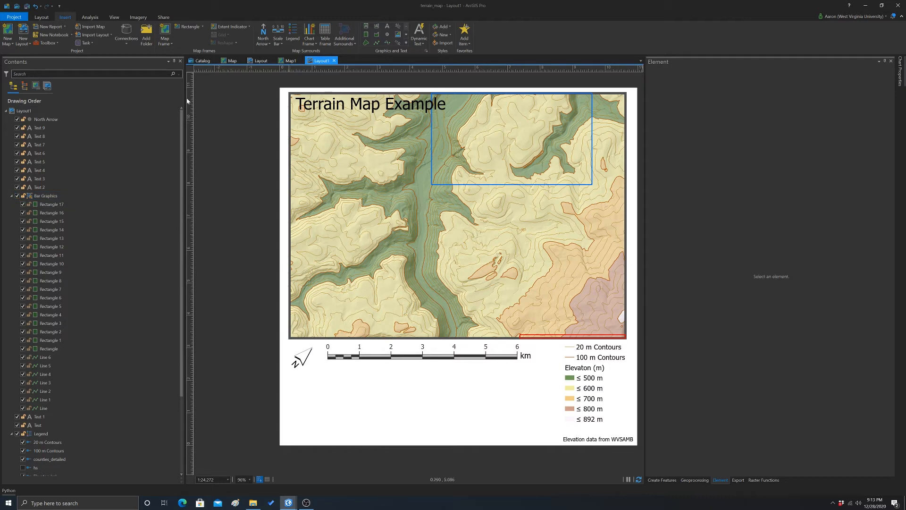
left_click(39, 18)
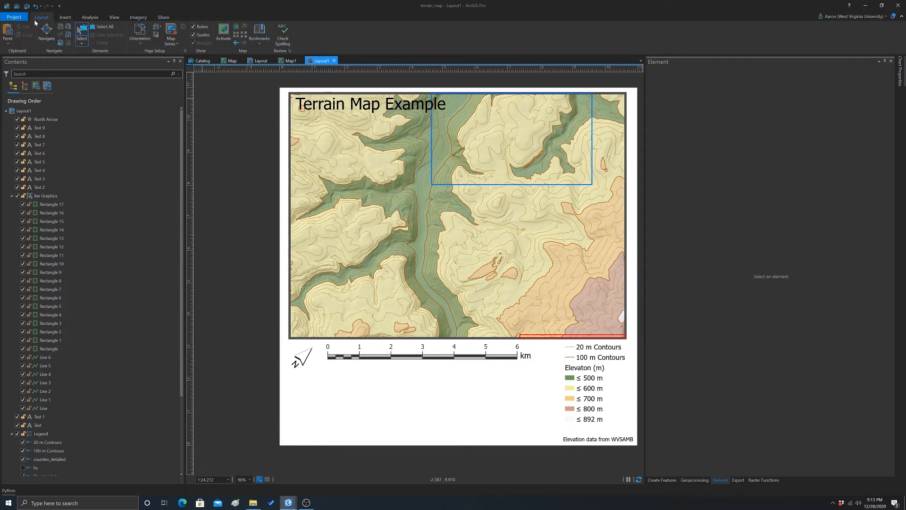
left_click(300, 358)
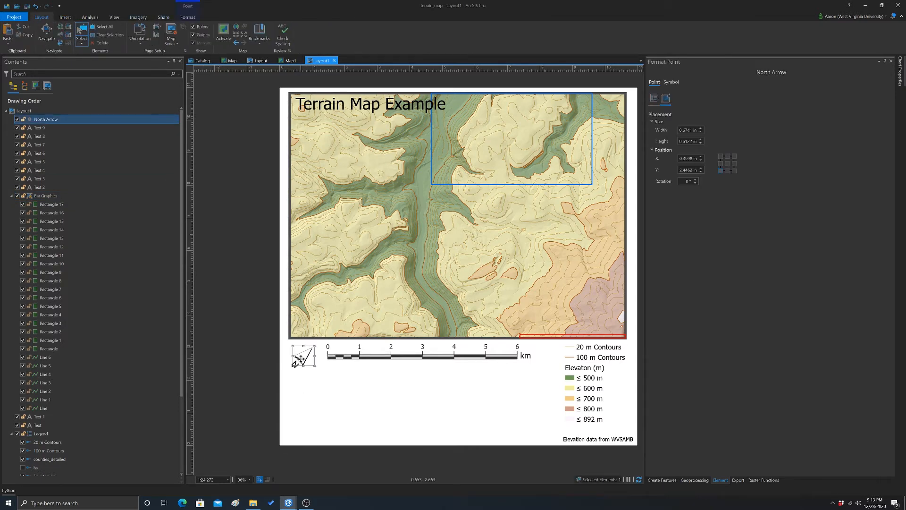
key("Delete")
Insert the recently used north arrow style beside the scale bar, about 0.47 in wide and 0.95 in high.
left_click(65, 17)
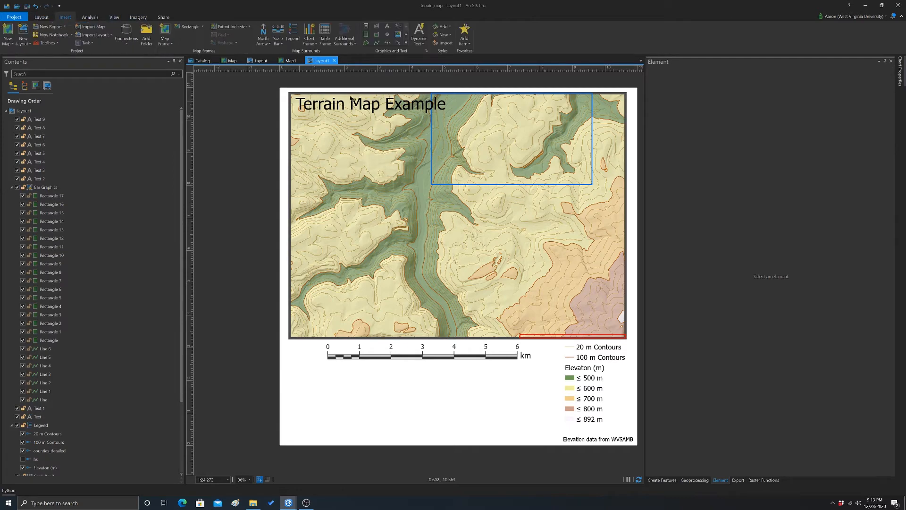
left_click(267, 44)
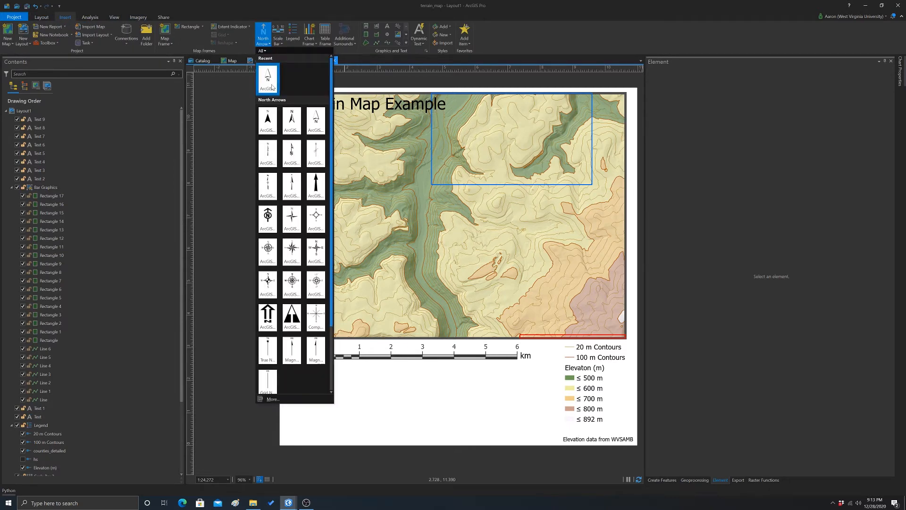
left_click(268, 78)
mouse_move(296, 357)
left_mouse_down()
mouse_move(316, 394)
mouse_move(306, 362)
left_mouse_up()
left_click(288, 378)
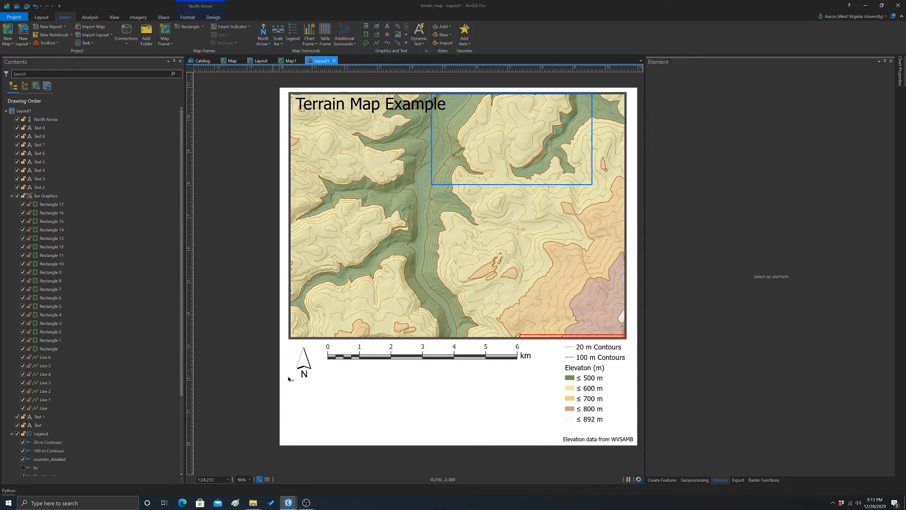
Convert the newly placed north arrow beside the scale bar to graphics.
left_click(301, 362)
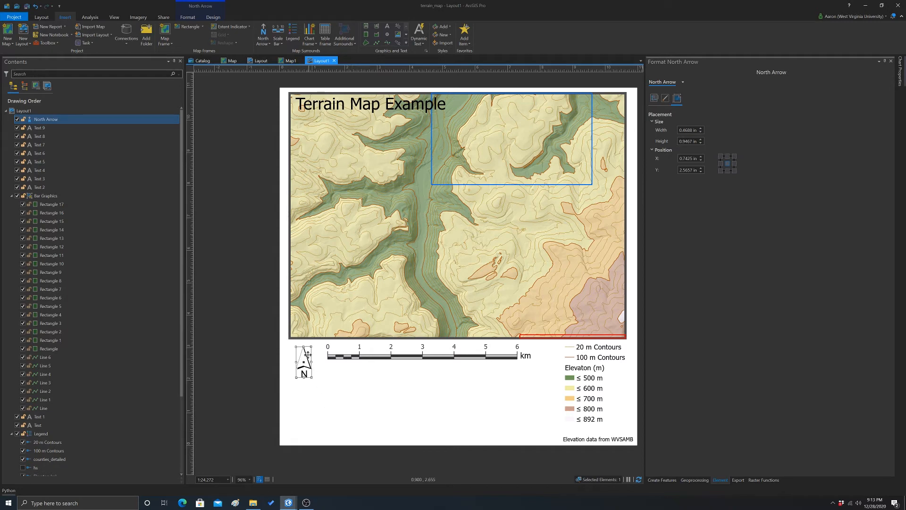
right_click(305, 365)
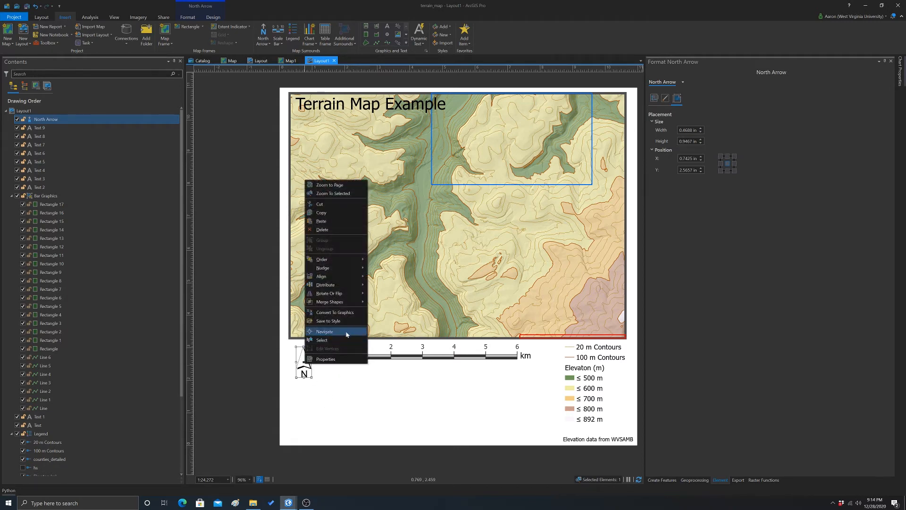
left_click(336, 312)
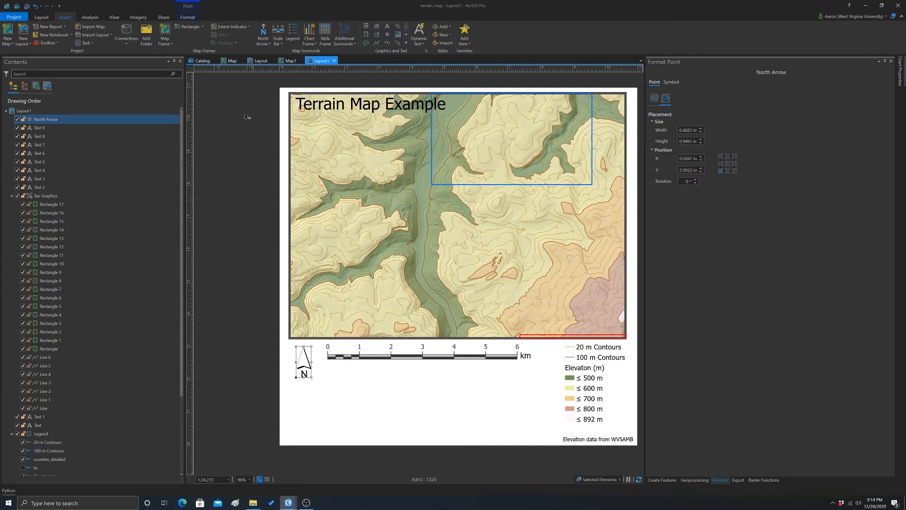
Set the fill color of the converted north arrow to dark gray and deselect it.
left_click(188, 17)
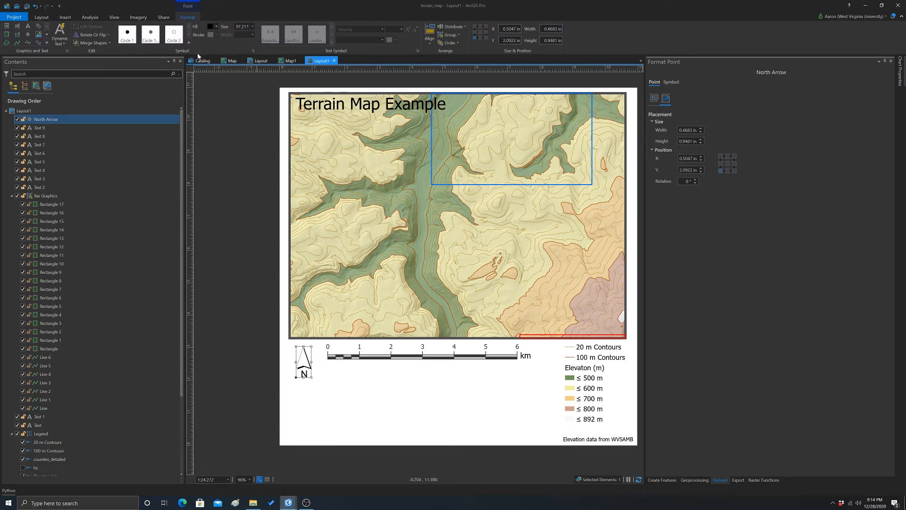
left_click(253, 27)
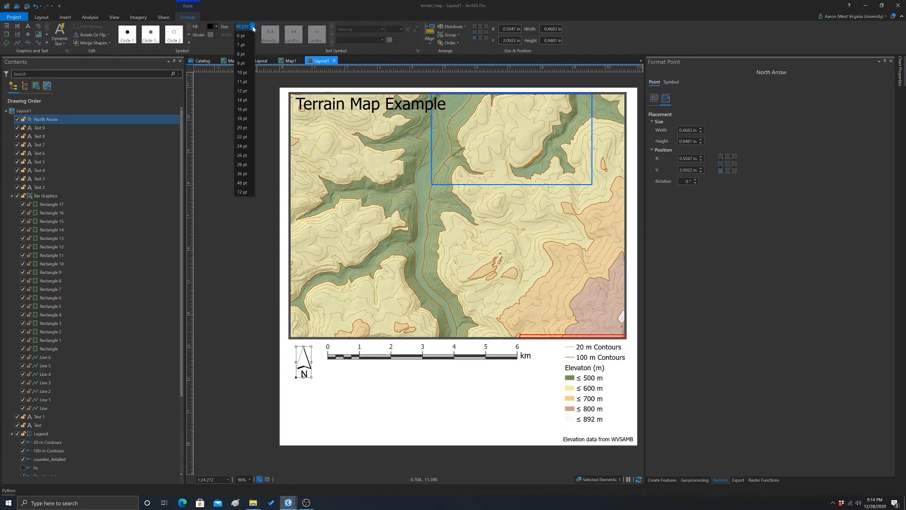
left_click(216, 27)
left_click(216, 27)
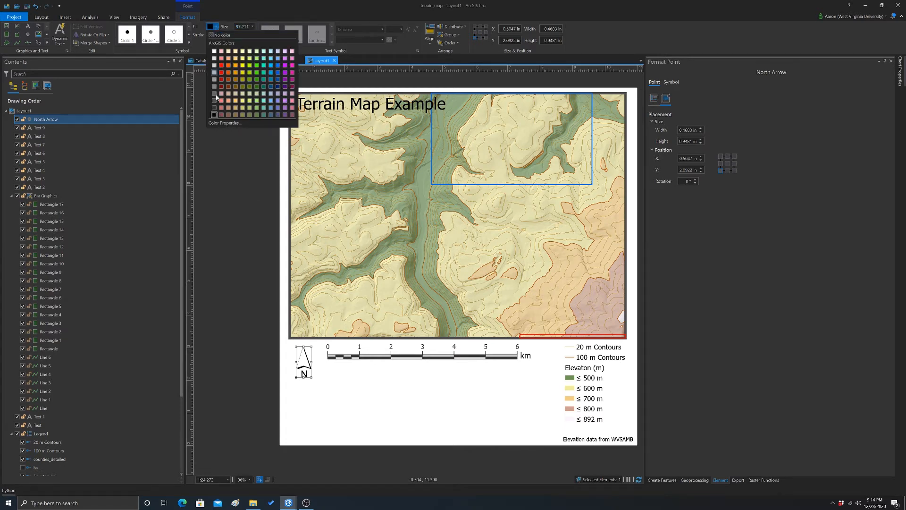
left_click(218, 110)
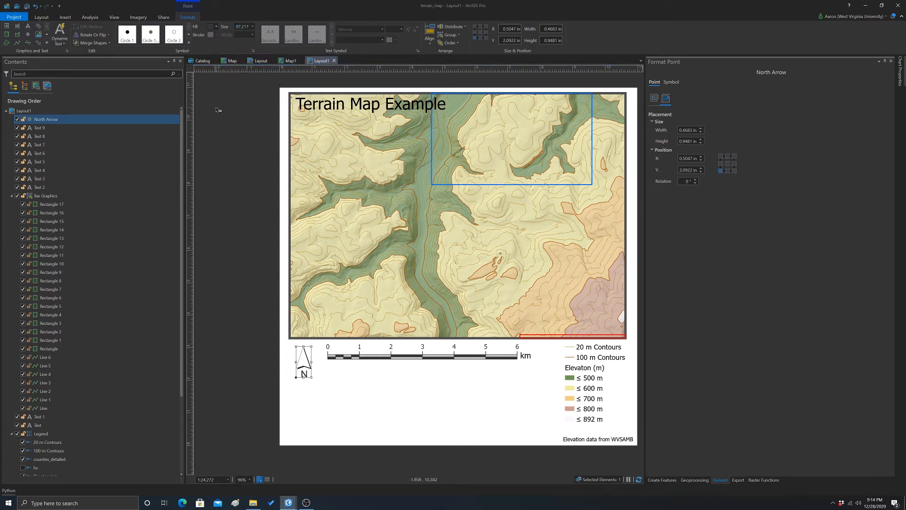
left_click(216, 29)
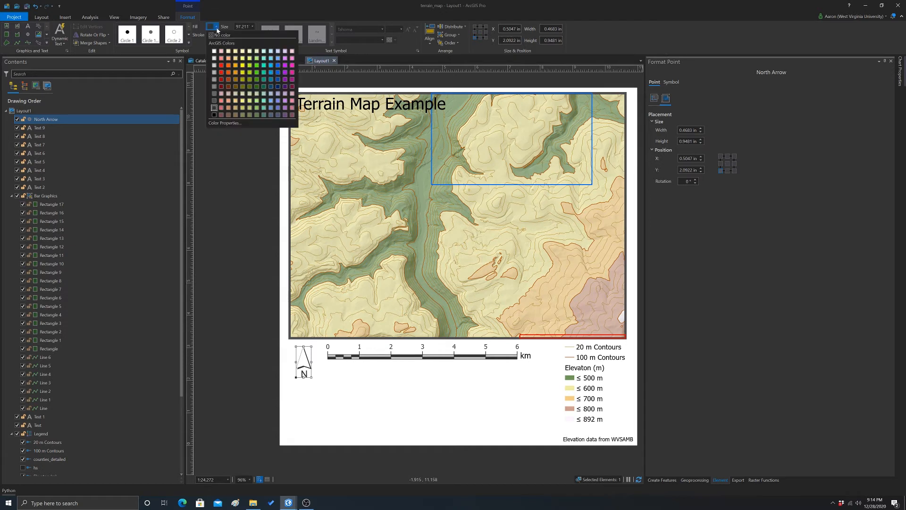
left_click(215, 47)
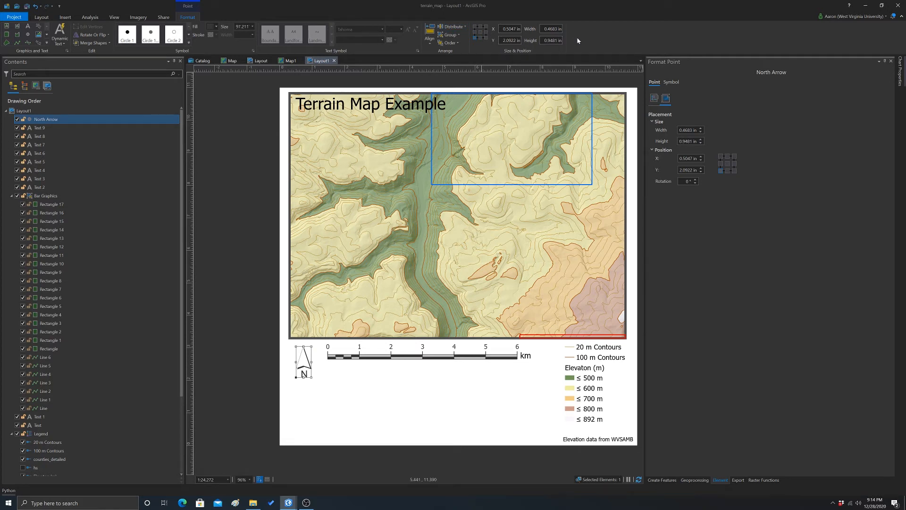
left_click(244, 300)
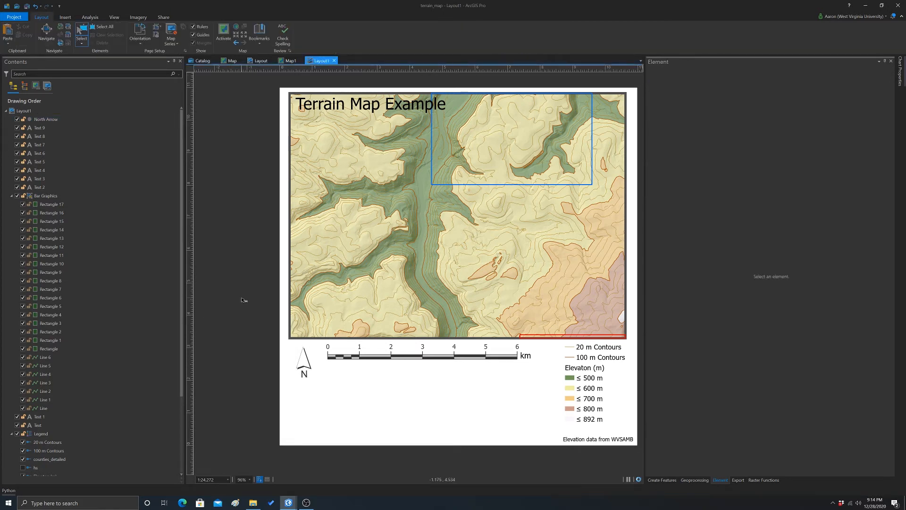
Examine which commands are available for the converted north arrow, including whether it can be ungrouped.
left_click(304, 353)
right_click(305, 363)
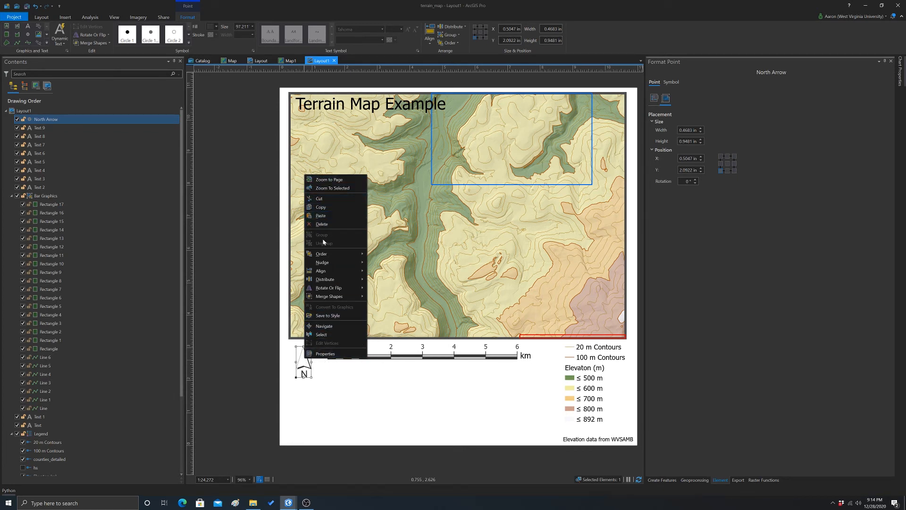
key("Escape")
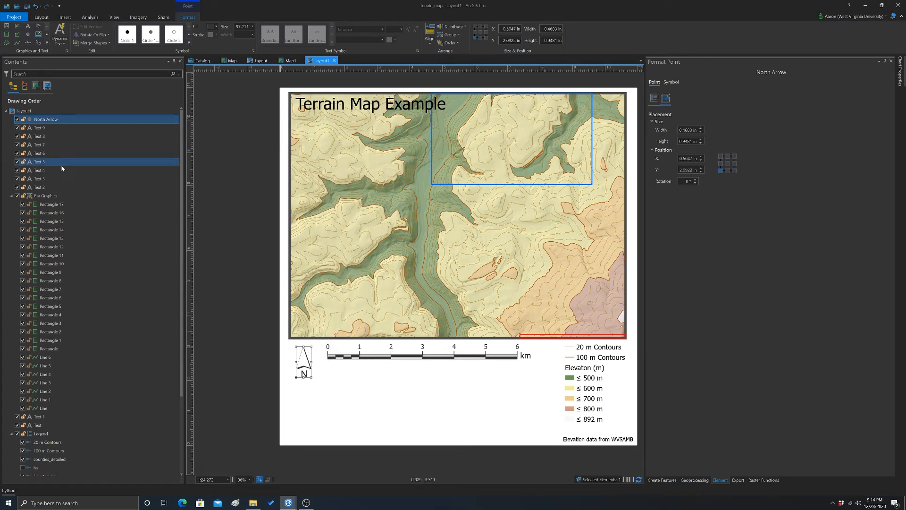
left_click(43, 122)
right_click(42, 122)
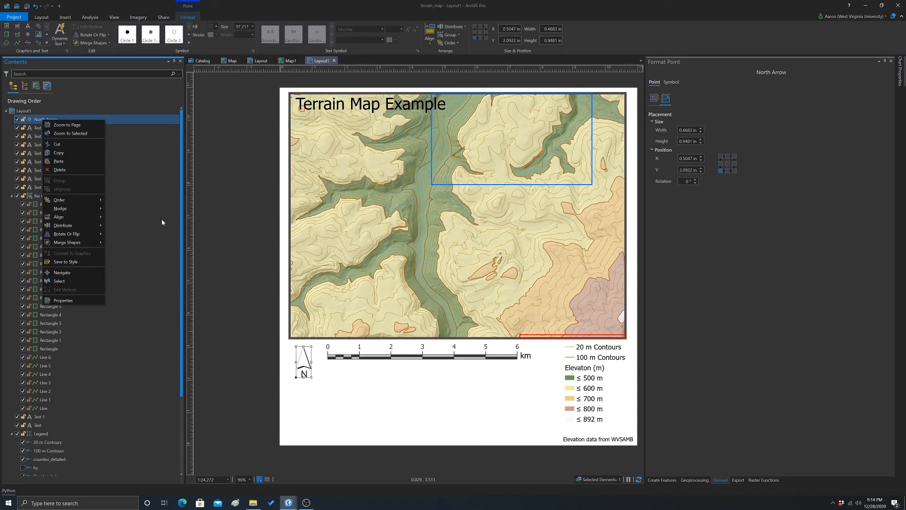
left_click(204, 264)
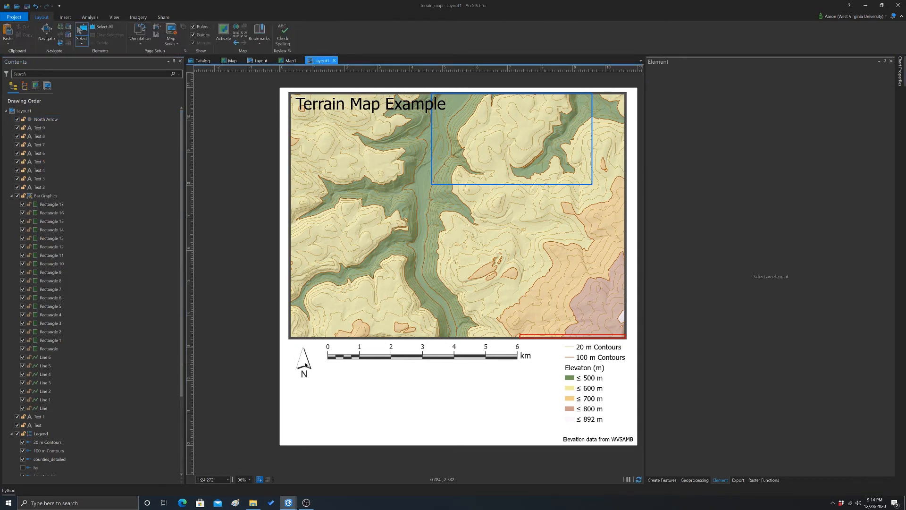
left_click(302, 362)
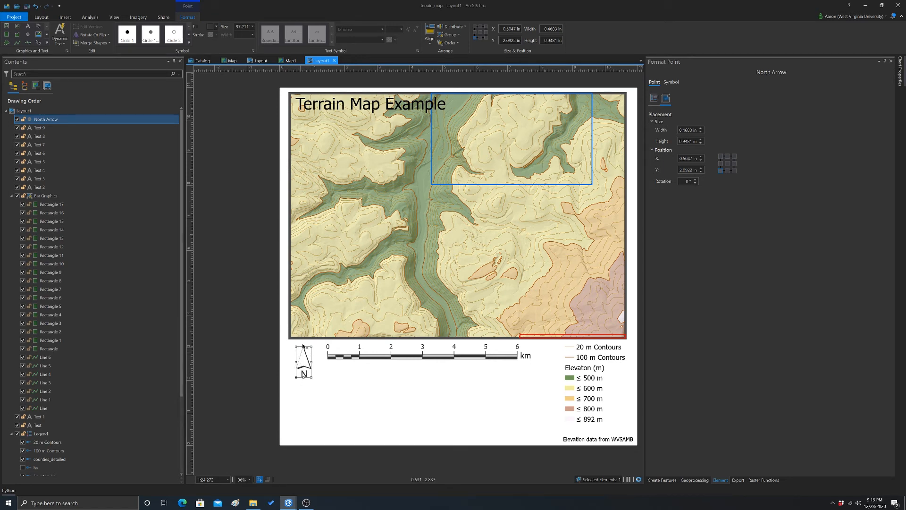
left_click(200, 109)
Insert a second north arrow, a solid black arrowhead with the N above it, below the scale bar, about 0.61 by 1.28 in.
left_click(64, 17)
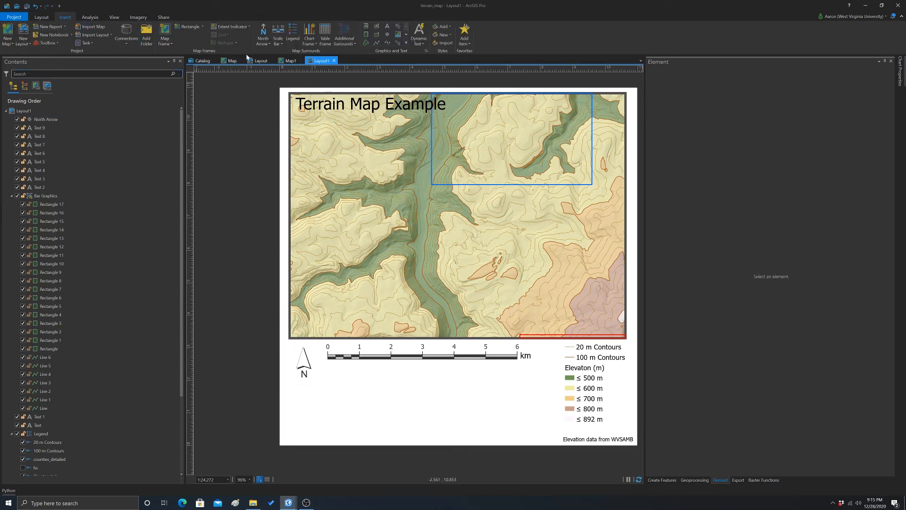
left_click(263, 42)
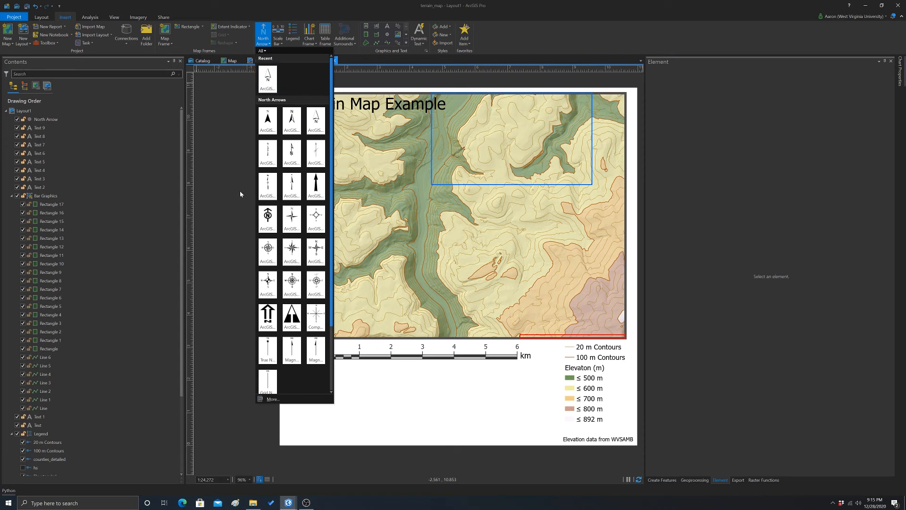
left_click(291, 122)
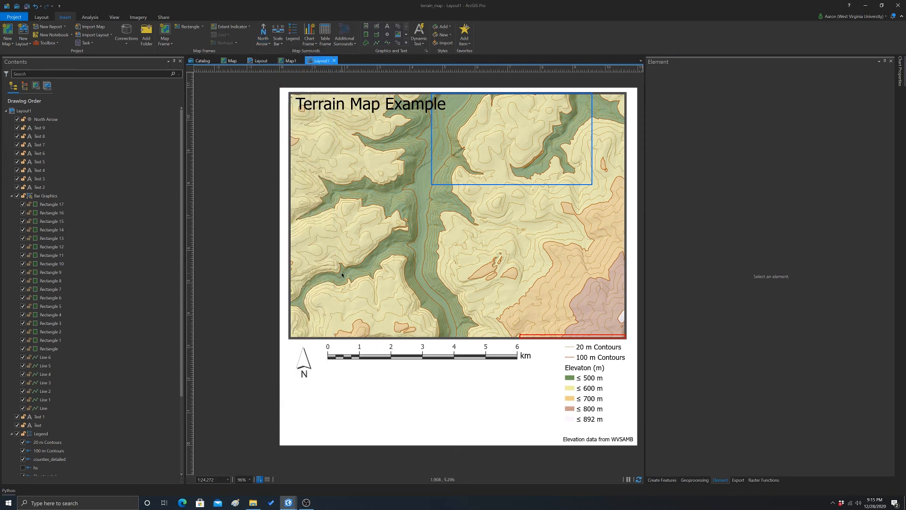
mouse_move(344, 385)
left_mouse_down()
mouse_move(380, 428)
mouse_move(338, 404)
left_mouse_up()
Convert the solid black north arrow below the scale bar to graphics and check whether it can be ungrouped.
right_click(340, 395)
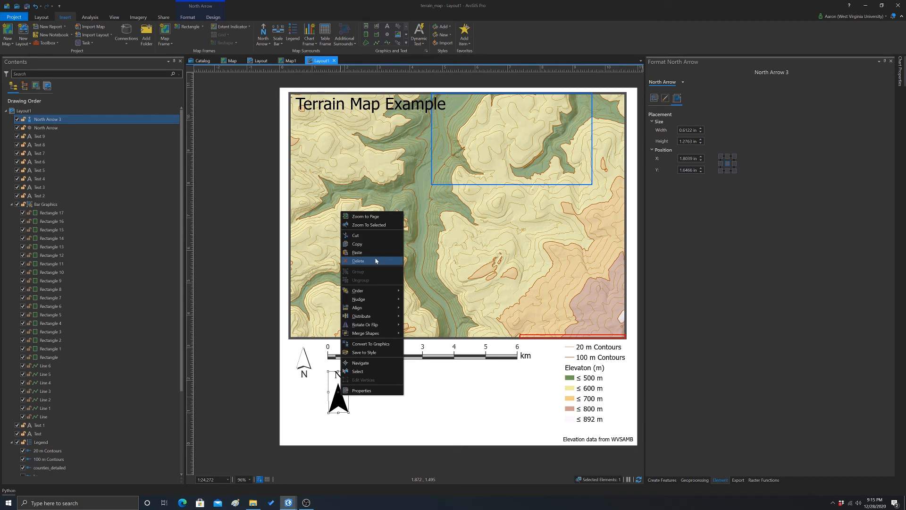
left_click(360, 344)
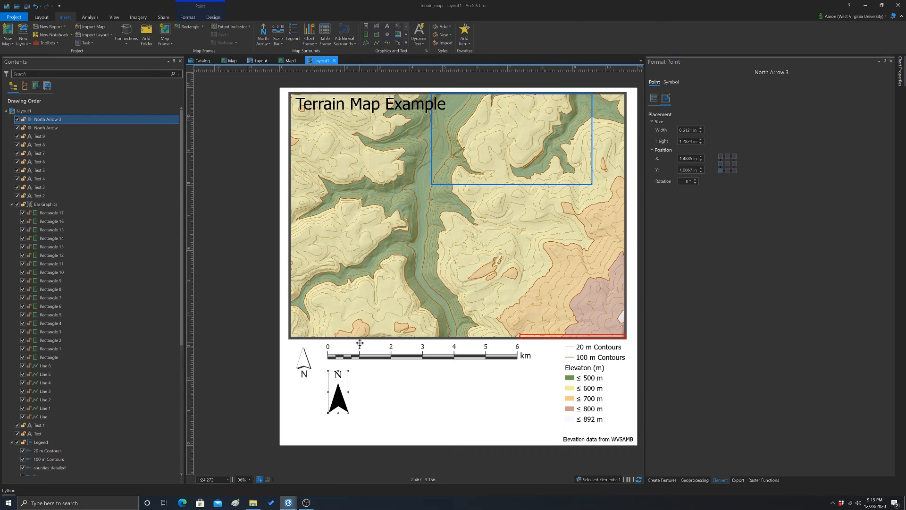
right_click(337, 397)
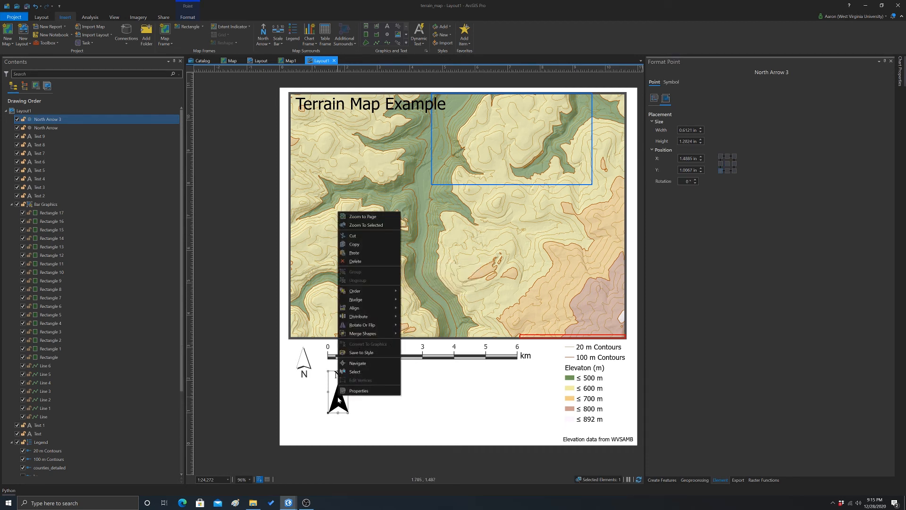
left_click(445, 392)
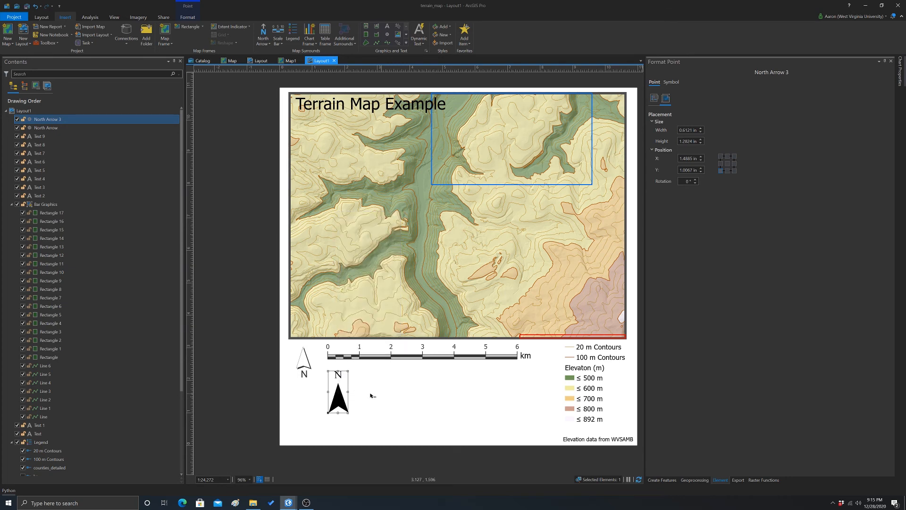
Set the fill color of the second, solid north arrow graphic to medium gray.
left_click(188, 18)
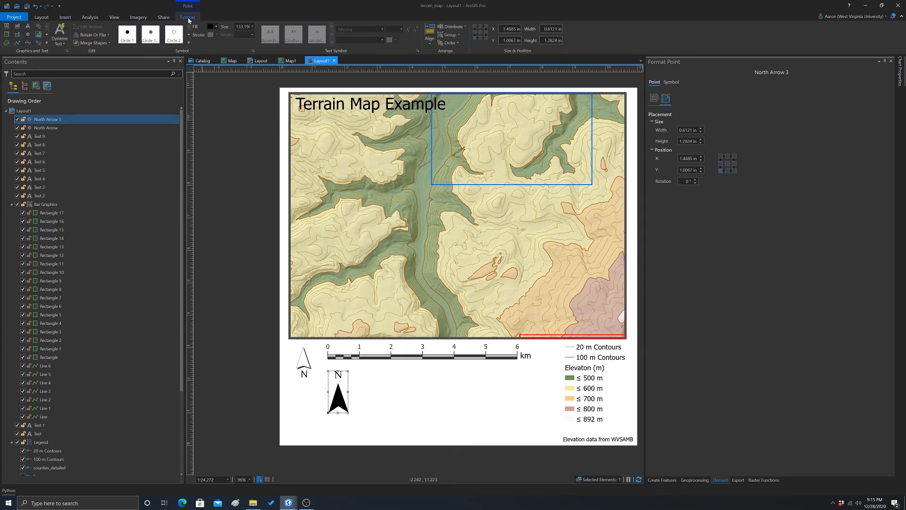
left_click(217, 27)
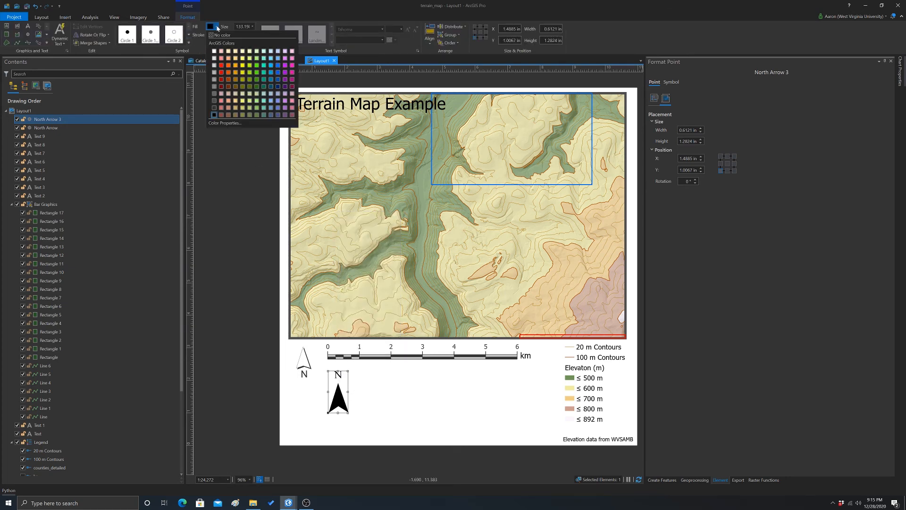
left_click(215, 87)
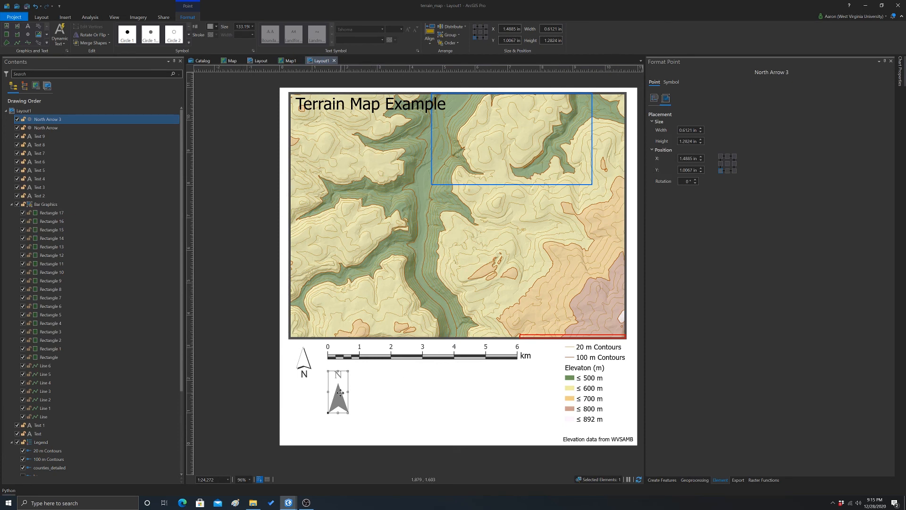
Move the gray north arrow to just below the scale bar's left end, at about X 1.12 in, Y 1.01 in.
left_click_drag(340, 392, 306, 409)
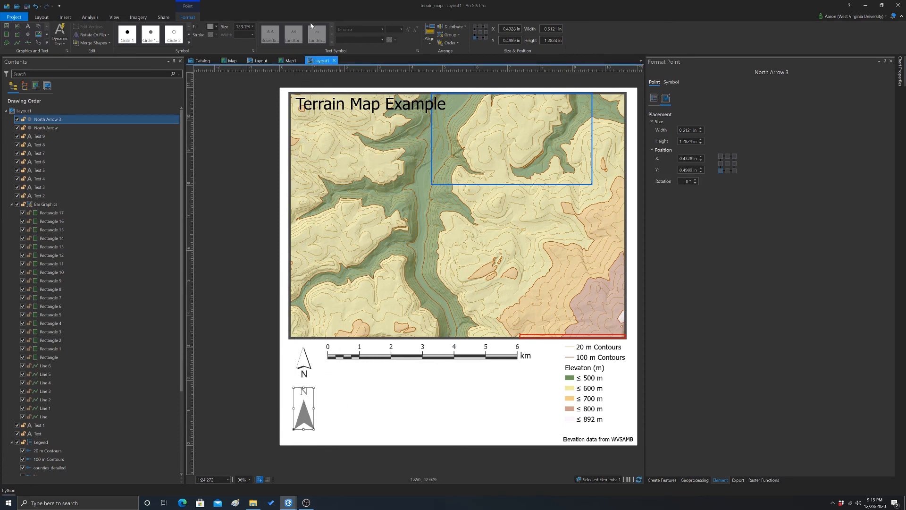
left_click(239, 371)
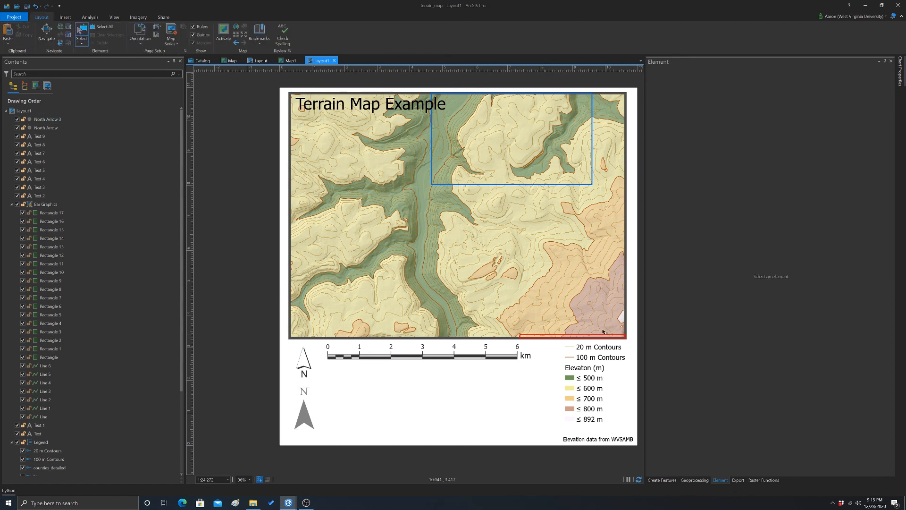
left_click_drag(309, 412, 325, 393)
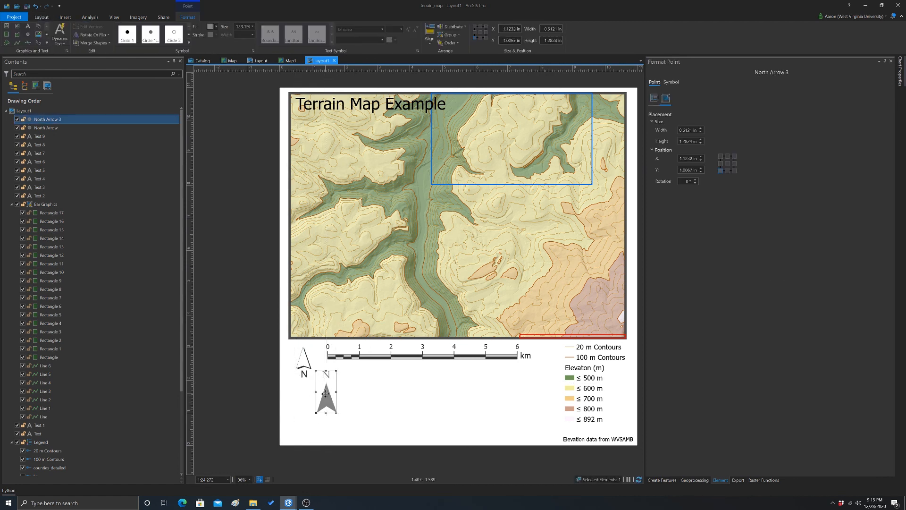